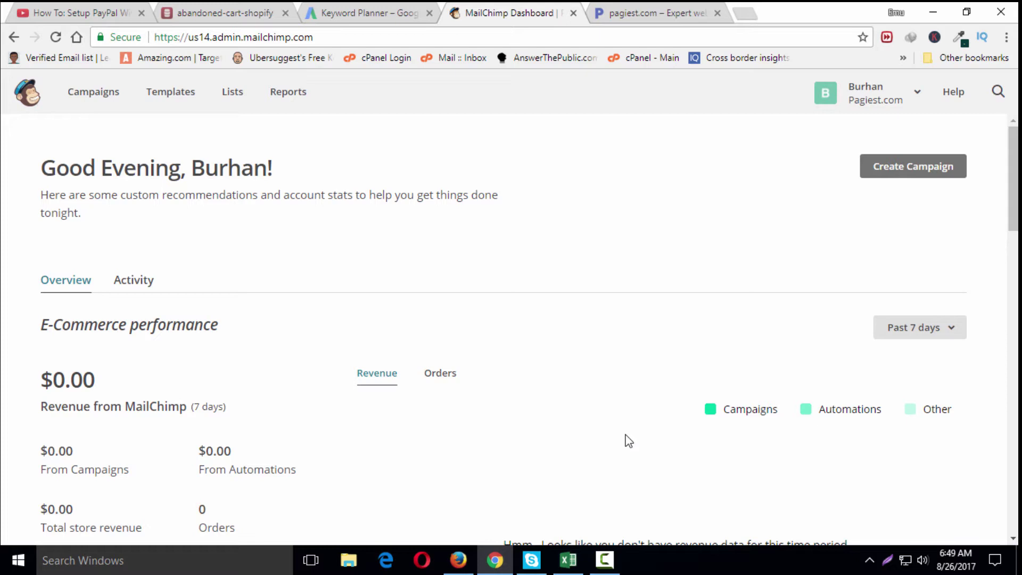
Switch from the MailChimp dashboard to the pagiest.com website tab
{"action": "key", "text": "ctrl+Tab"}
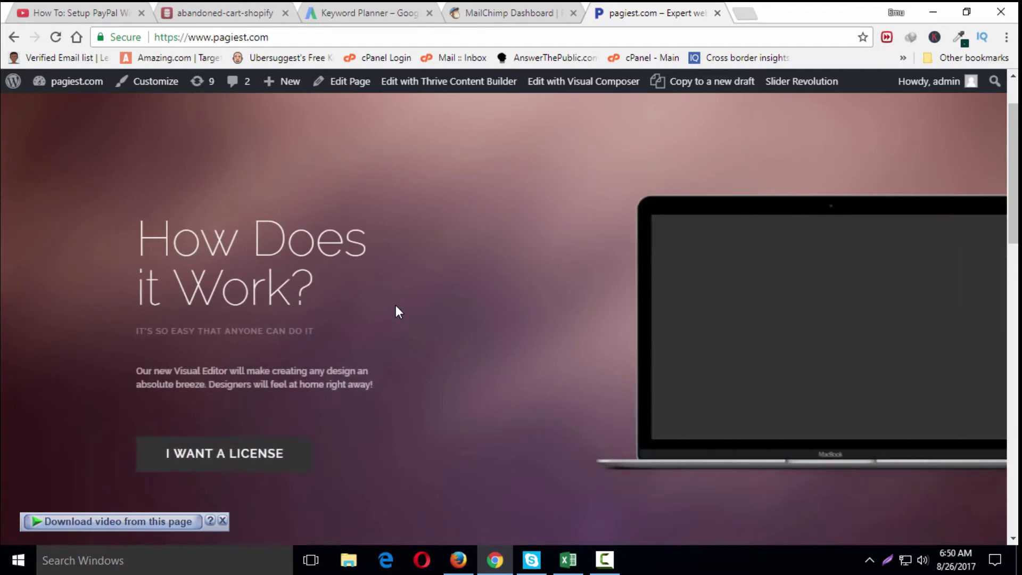
Go back to the MailChimp Dashboard tab from the pagiest.com site
{"action": "left_click", "coordinate": [501, 12]}
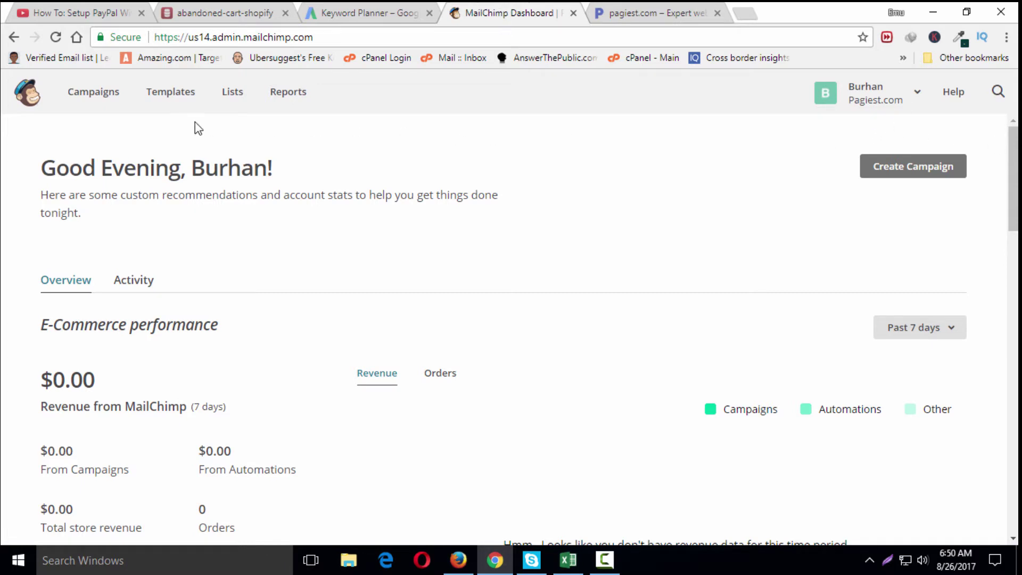
Create an automated e-commerce 'Recover abandoned carts' email for the pagiest.com store
{"action": "left_click", "coordinate": [98, 102]}
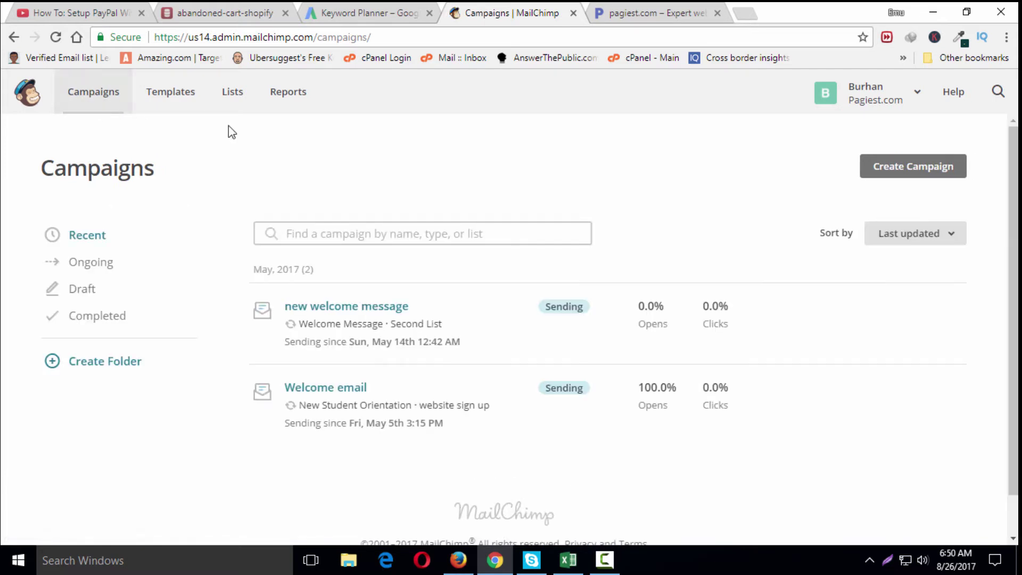
{"action": "left_click", "coordinate": [884, 173]}
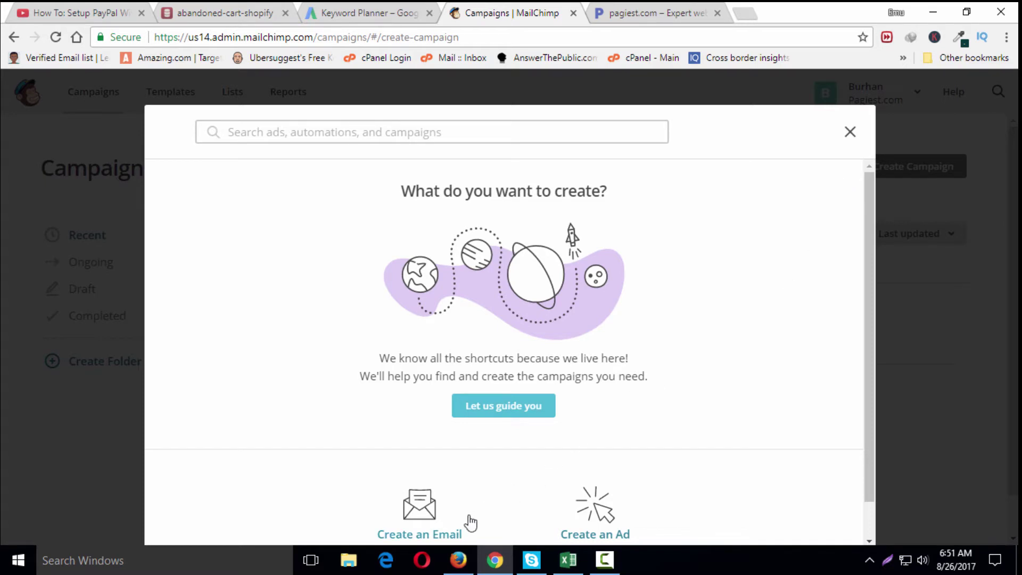
{"action": "left_click", "coordinate": [419, 531]}
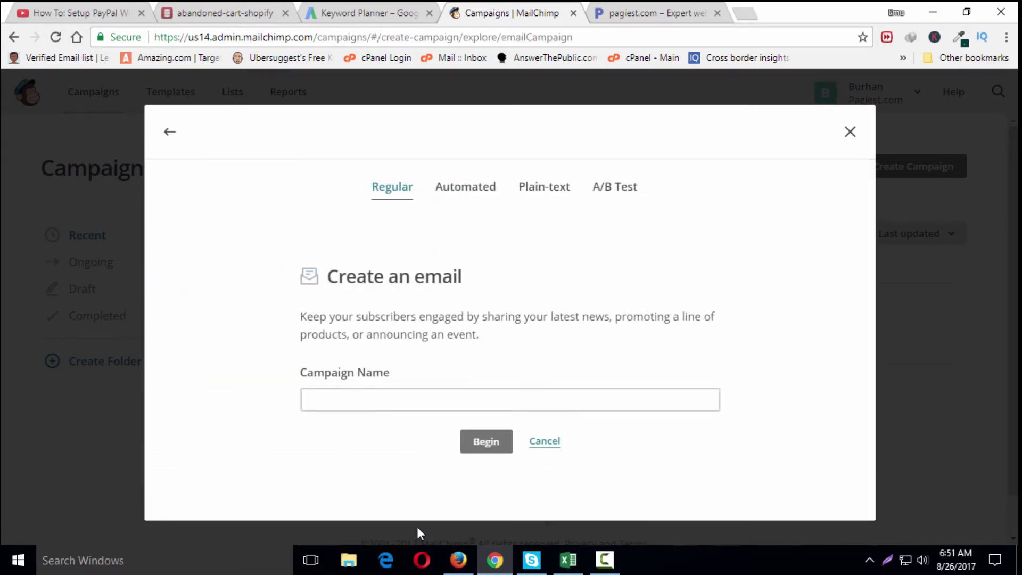
{"action": "left_click", "coordinate": [461, 194]}
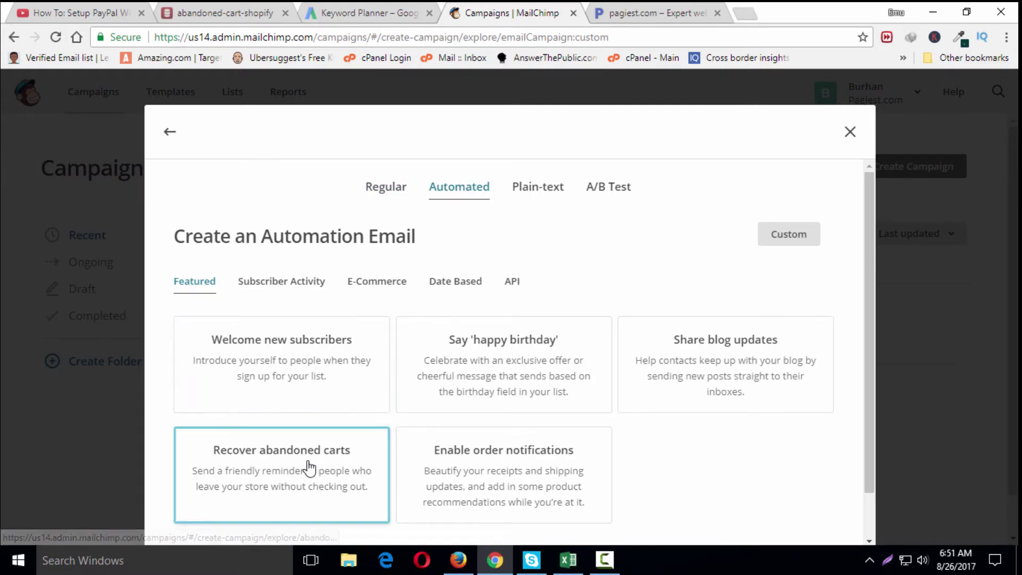
{"action": "left_click", "coordinate": [375, 283]}
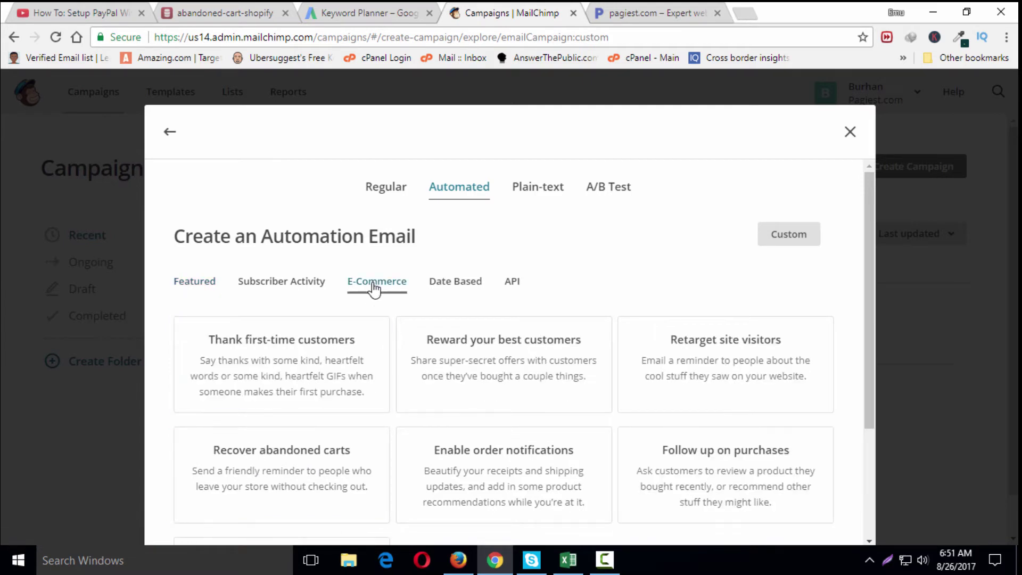
{"action": "left_click", "coordinate": [284, 465]}
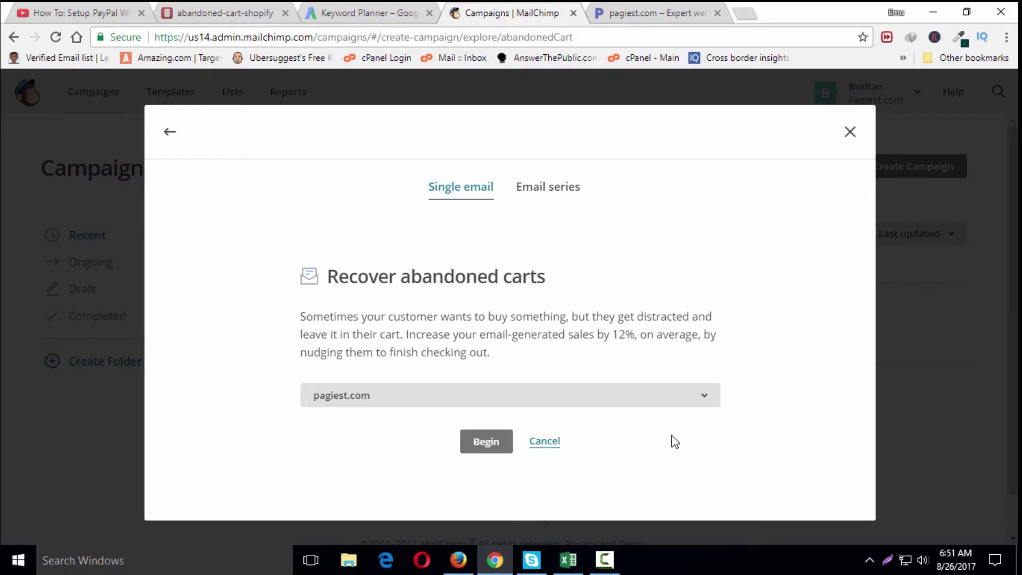
{"action": "left_click", "coordinate": [363, 396]}
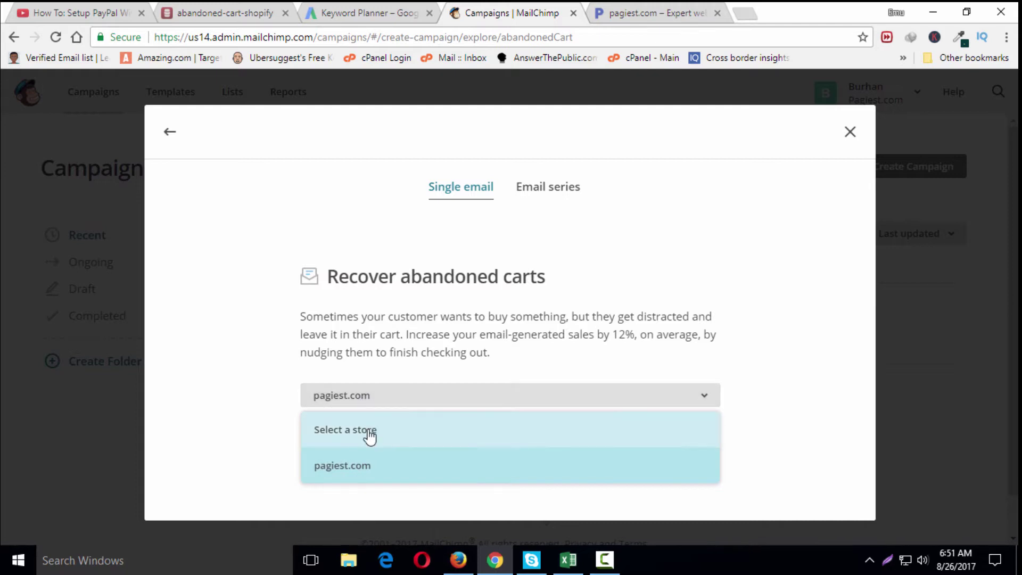
{"action": "left_click", "coordinate": [359, 471]}
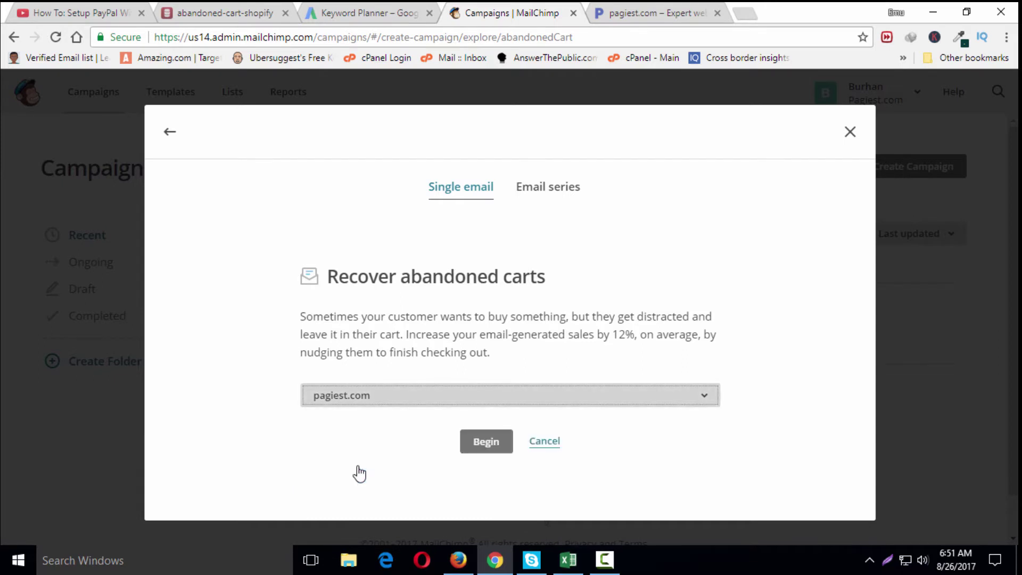
Begin the abandoned-cart draft and review its Sends to, From, Subject and Content sections
{"action": "left_click", "coordinate": [489, 449]}
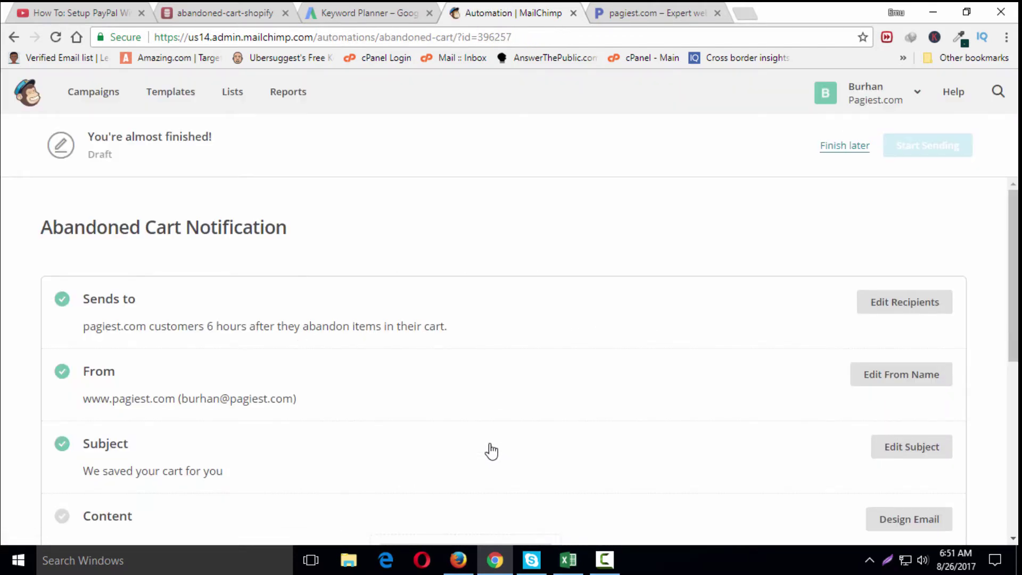
{"action": "scroll", "coordinate": [481, 429], "scroll_direction": "down", "scroll_amount": 2}
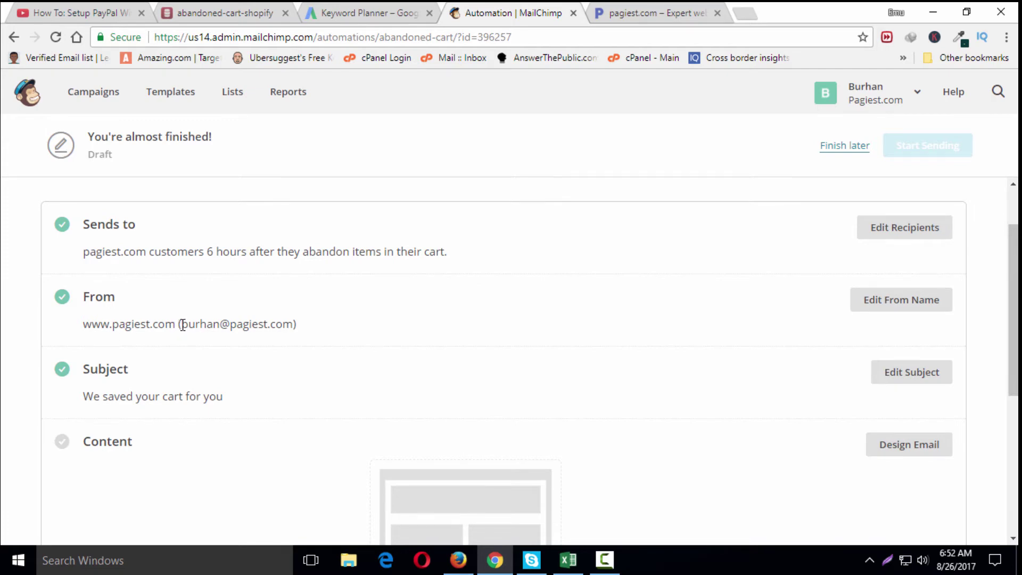
{"action": "left_click_drag", "start_coordinate": [180, 324], "coordinate": [298, 329]}
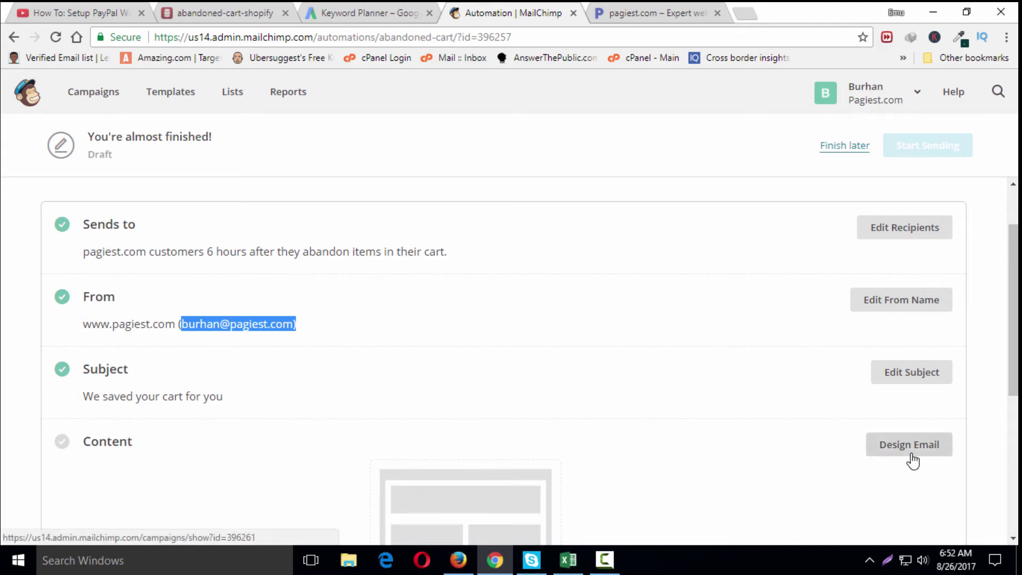
{"action": "scroll", "coordinate": [616, 454], "scroll_direction": "down", "scroll_amount": 4}
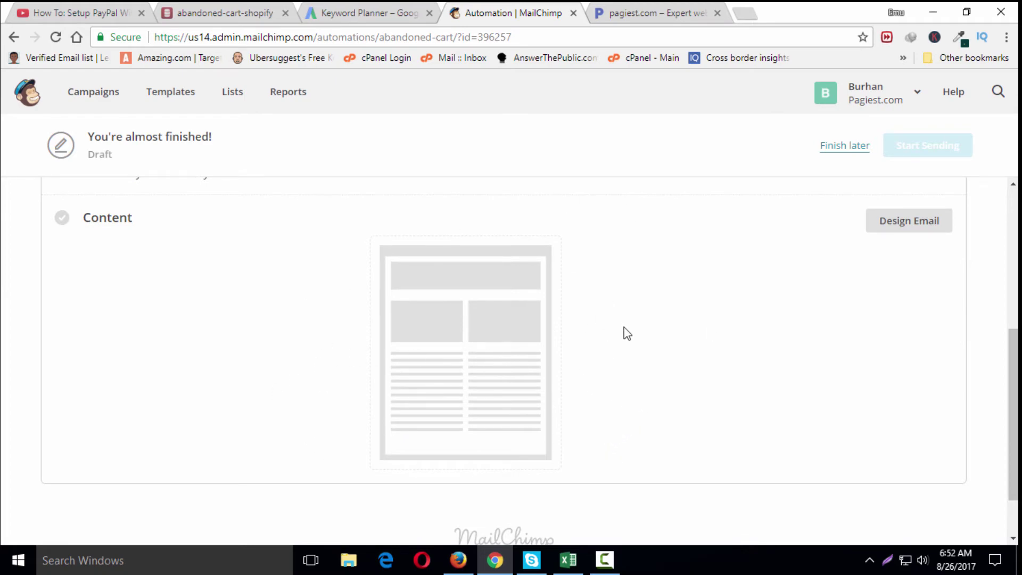
{"action": "scroll", "coordinate": [627, 334], "scroll_direction": "up", "scroll_amount": 4}
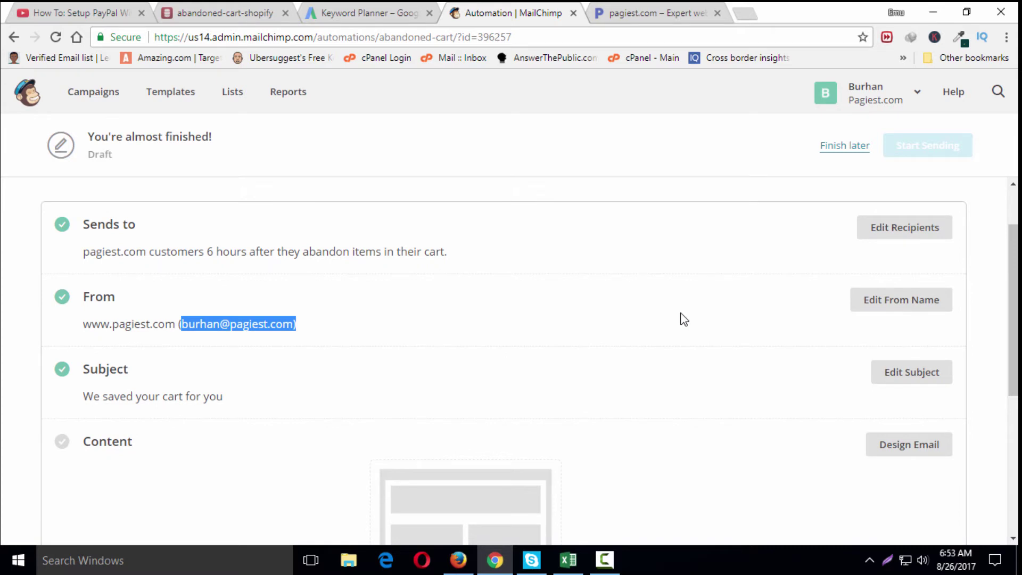
{"action": "left_click", "coordinate": [886, 238]}
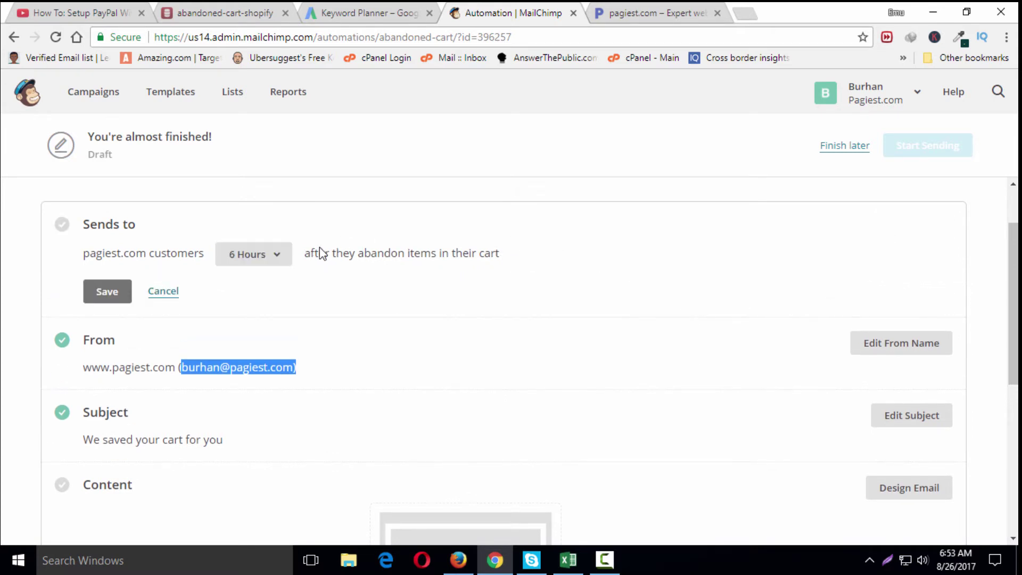
{"action": "left_click", "coordinate": [273, 258]}
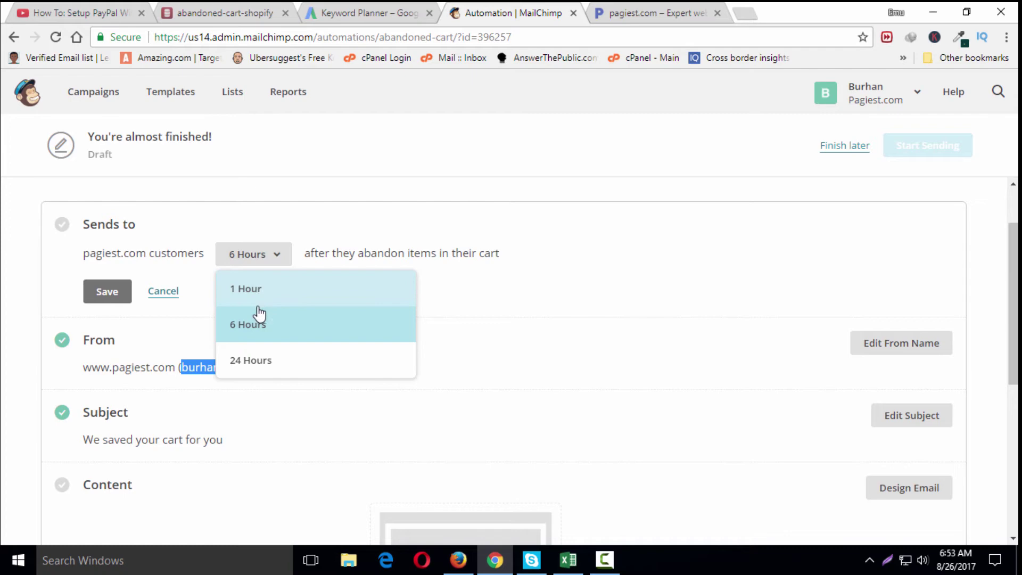
{"action": "left_click", "coordinate": [274, 366]}
{"action": "left_click", "coordinate": [110, 301]}
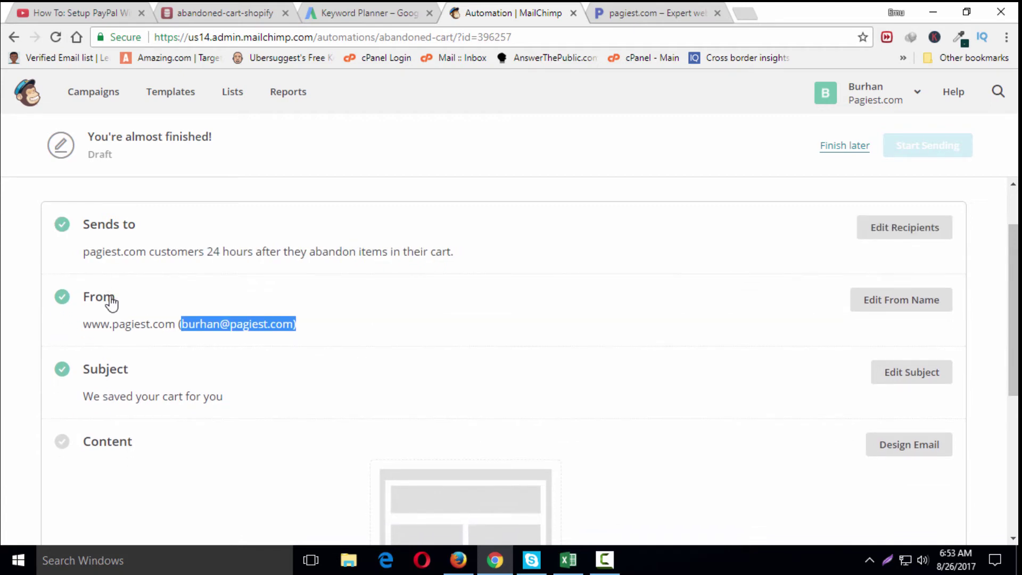
{"action": "scroll", "coordinate": [601, 365], "scroll_direction": "down", "scroll_amount": 1}
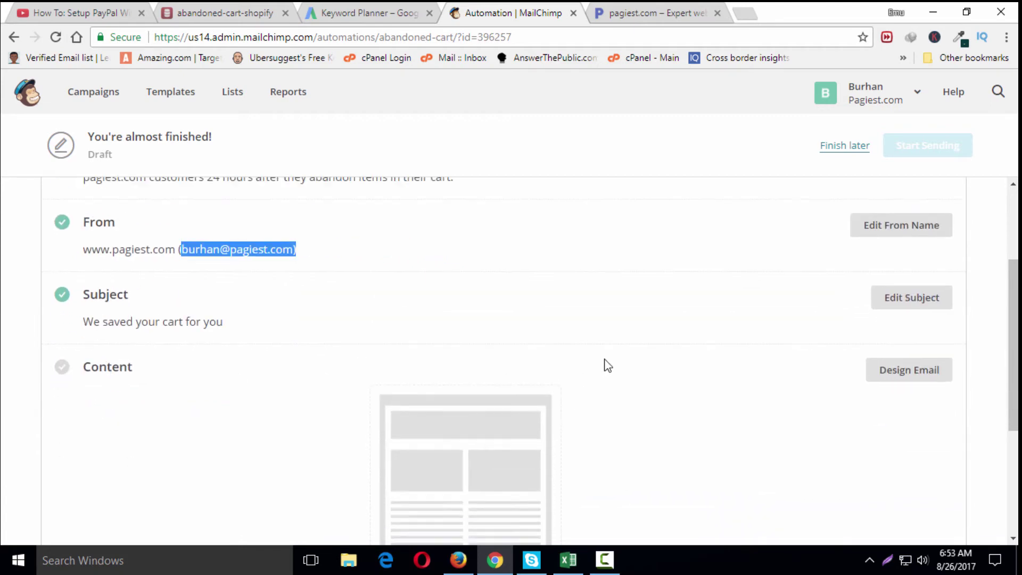
{"action": "left_click", "coordinate": [670, 457]}
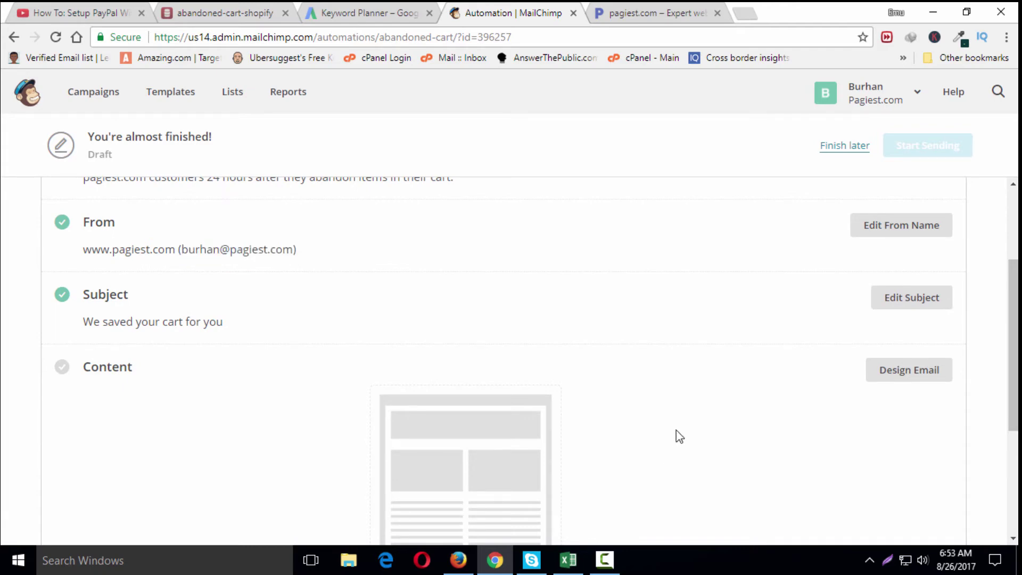
Start designing the email content using the Abandoned Cart template
{"action": "left_click", "coordinate": [896, 376]}
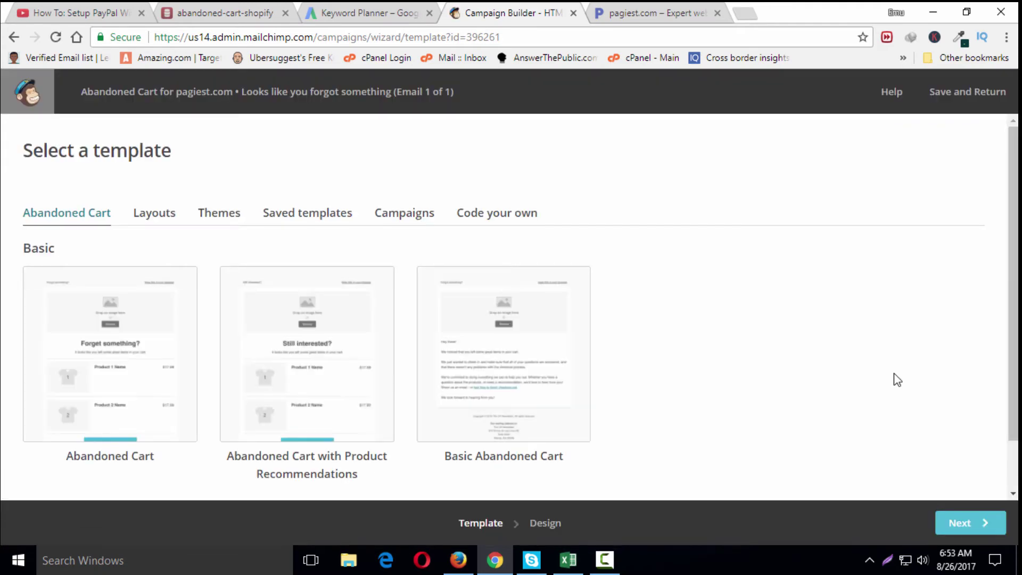
{"action": "scroll", "coordinate": [635, 357], "scroll_direction": "down", "scroll_amount": 1}
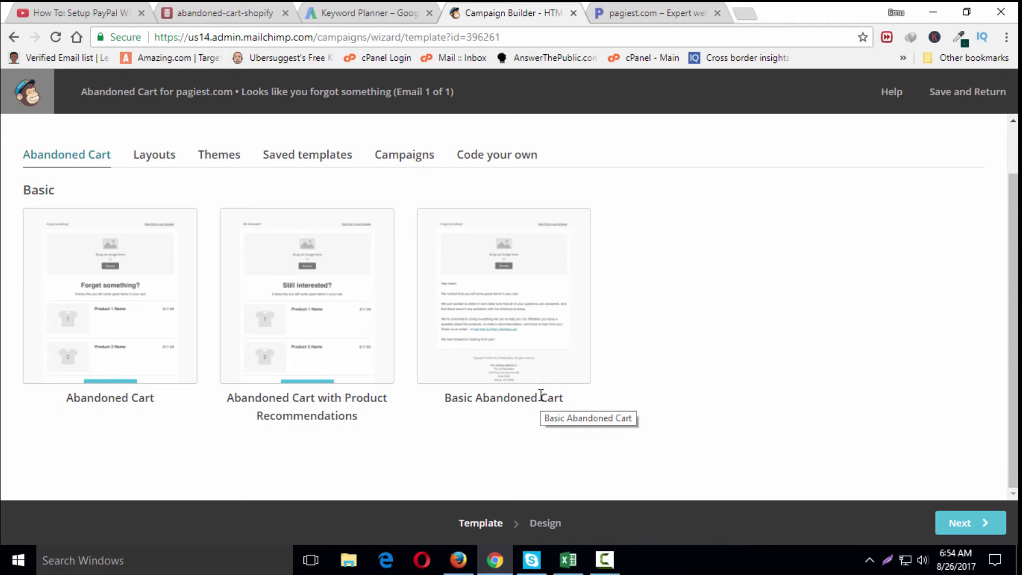
{"action": "left_click", "coordinate": [109, 325]}
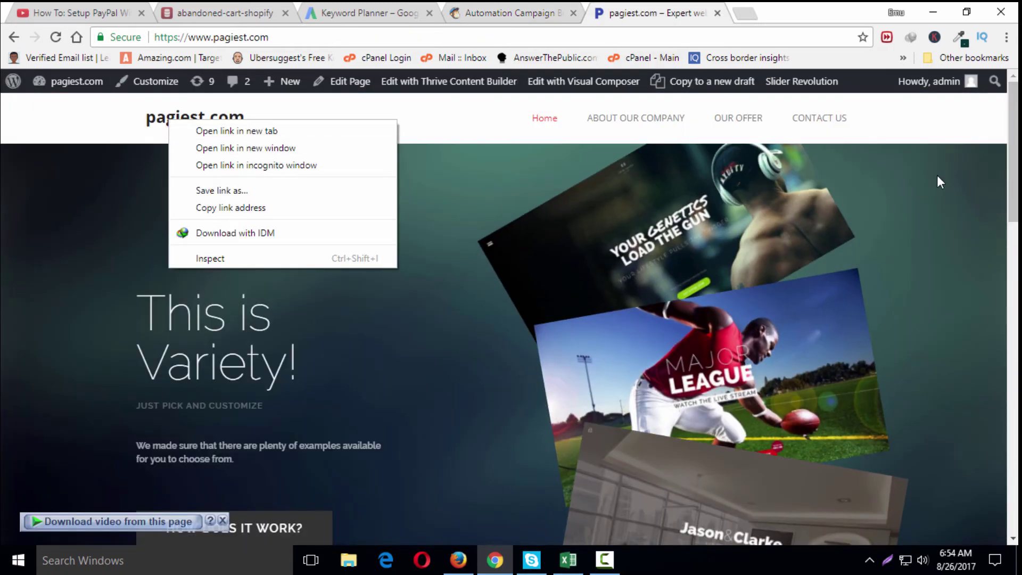
Capture the pagiest.com logo with Lightshot and upload it as the email header image
{"action": "left_click", "coordinate": [886, 559]}
{"action": "left_click_drag", "start_coordinate": [129, 101], "coordinate": [257, 137]}
{"action": "left_click", "coordinate": [221, 150]}
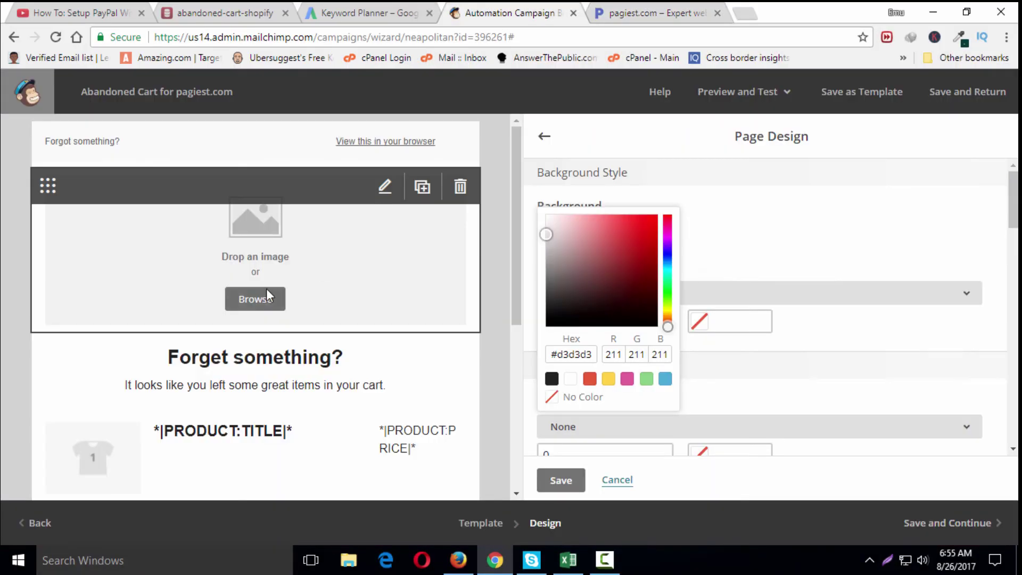
{"action": "left_click", "coordinate": [266, 292]}
{"action": "left_click", "coordinate": [877, 94]}
{"action": "left_click", "coordinate": [178, 36]}
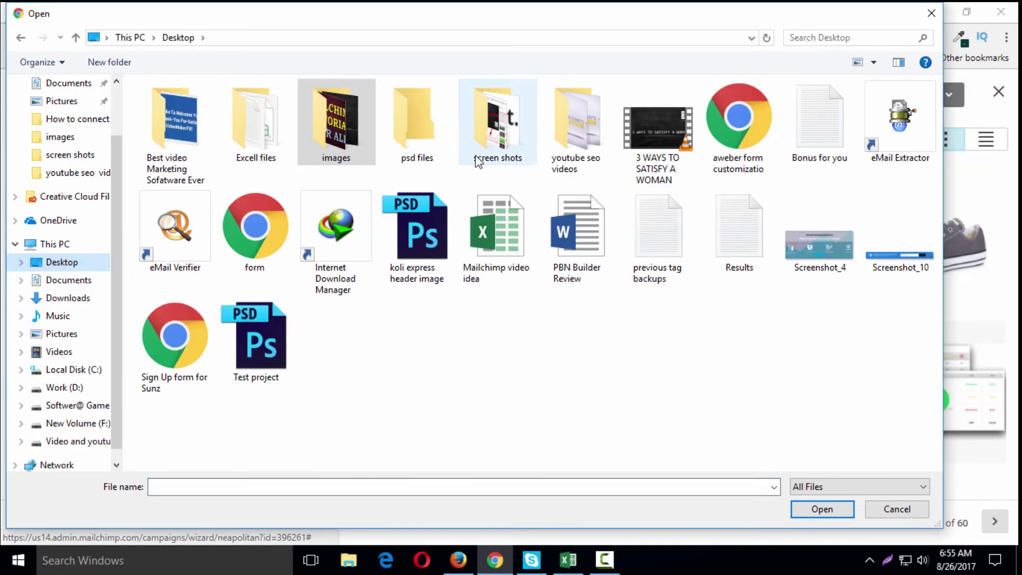
{"action": "double_click", "coordinate": [493, 110]}
{"action": "left_click", "coordinate": [171, 104]}
{"action": "left_click", "coordinate": [821, 508]}
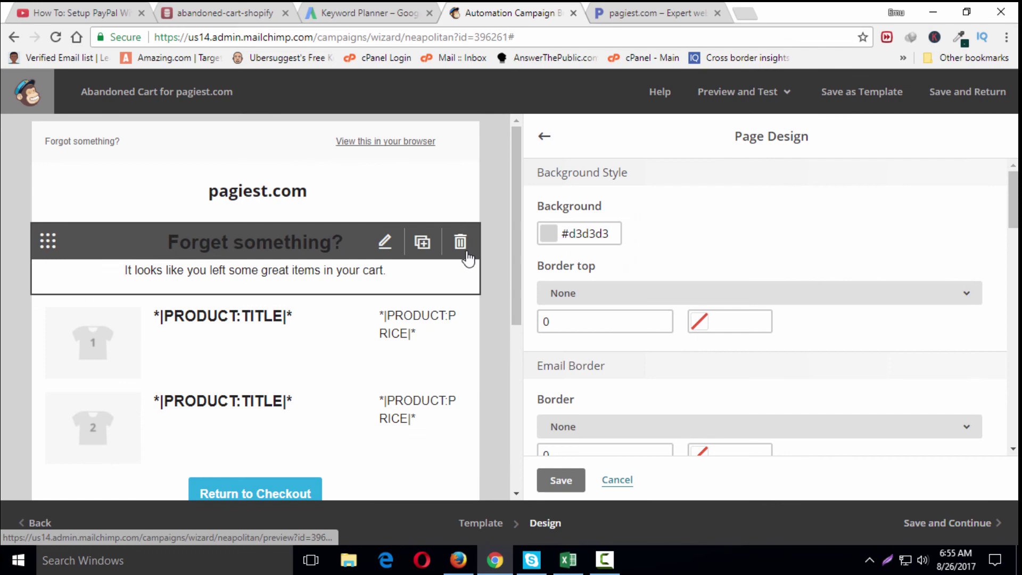
Add a Divider block below the header with top padding 0
{"action": "left_click", "coordinate": [662, 136]}
{"action": "left_click_drag", "start_coordinate": [776, 220], "coordinate": [444, 225]}
{"action": "double_click", "coordinate": [550, 272]}
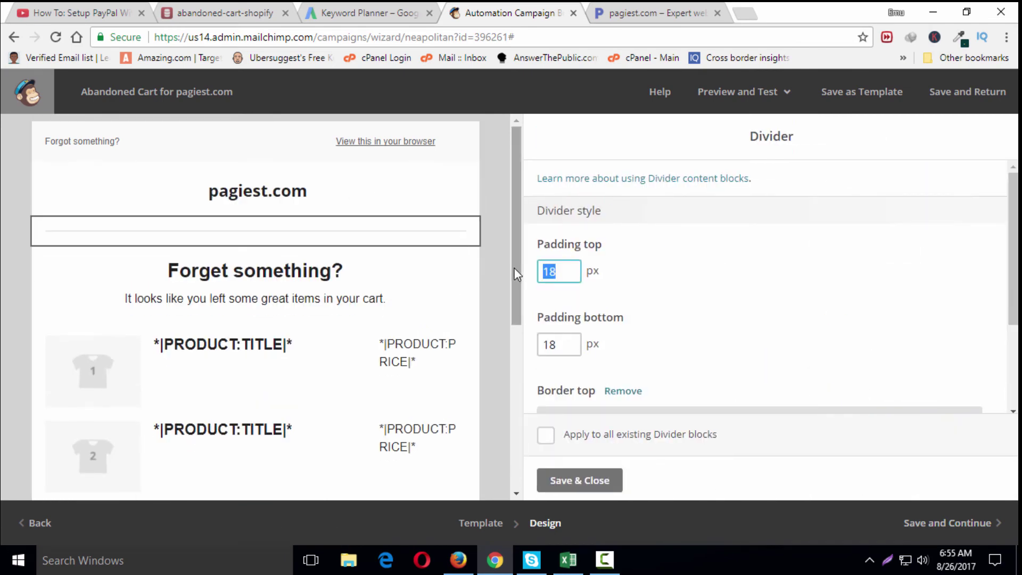
{"action": "type", "text": "0"}
{"action": "left_click", "coordinate": [579, 480]}
Give the Return to Checkout button a dark background, applied to all buttons
{"action": "scroll", "coordinate": [360, 384], "scroll_direction": "down", "scroll_amount": 2}
{"action": "left_click", "coordinate": [255, 434]}
{"action": "left_click", "coordinate": [771, 172]}
{"action": "left_click", "coordinate": [589, 254]}
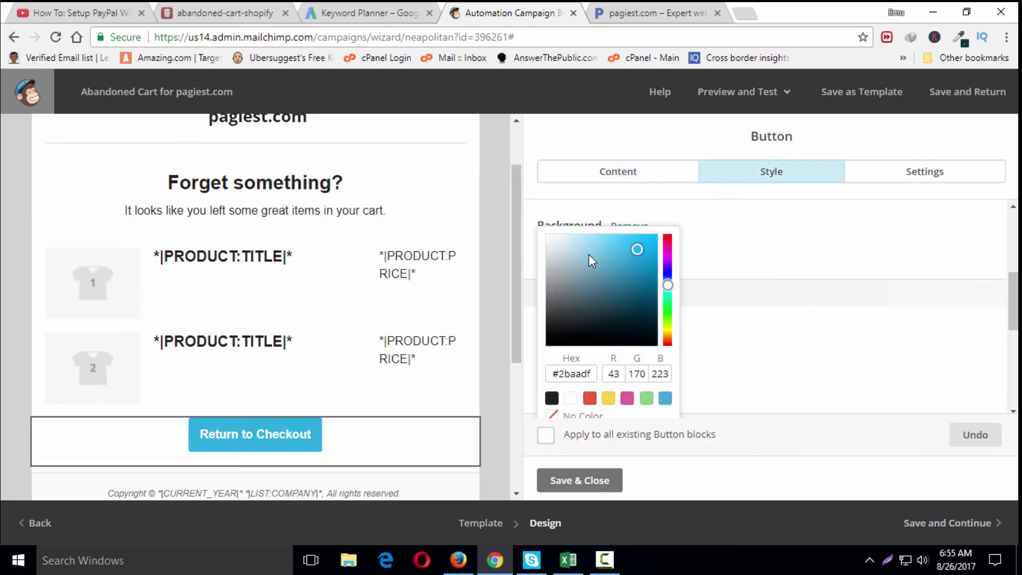
{"action": "left_click_drag", "start_coordinate": [564, 287], "coordinate": [550, 327]}
{"action": "left_click", "coordinate": [546, 437]}
{"action": "left_click", "coordinate": [579, 480]}
Give the email footer a dark background colour
{"action": "scroll", "coordinate": [447, 392], "scroll_direction": "down", "scroll_amount": 5}
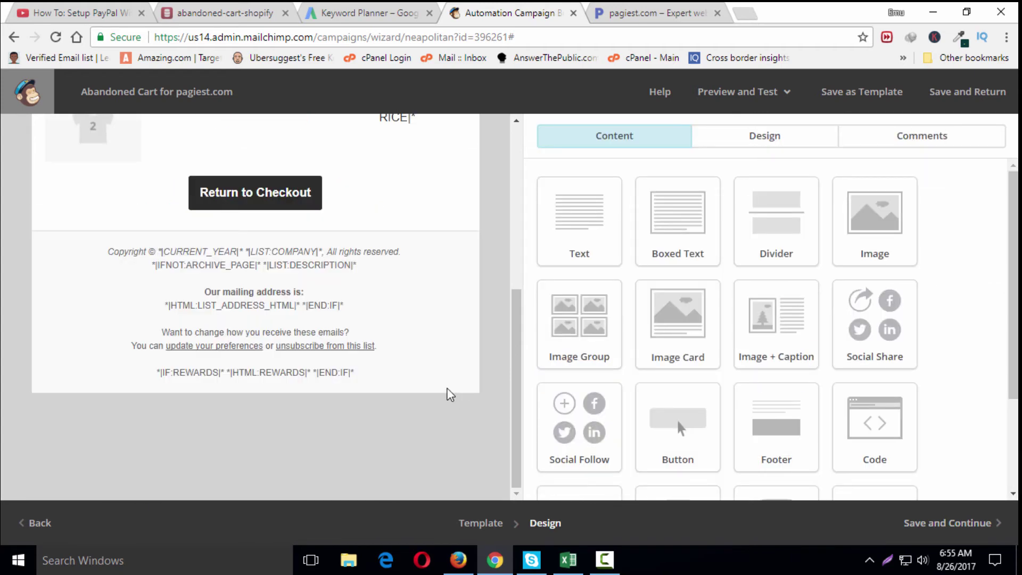
{"action": "left_click", "coordinate": [695, 135]}
{"action": "left_click", "coordinate": [586, 326]}
{"action": "left_click", "coordinate": [553, 234]}
{"action": "left_click", "coordinate": [549, 379]}
Set footer text to light grey #cccccc and links to near-white #fcfcfc, then save
{"action": "scroll", "coordinate": [751, 379], "scroll_direction": "down", "scroll_amount": 3}
{"action": "scroll", "coordinate": [749, 379], "scroll_direction": "down", "scroll_amount": 3}
{"action": "left_click", "coordinate": [647, 266]}
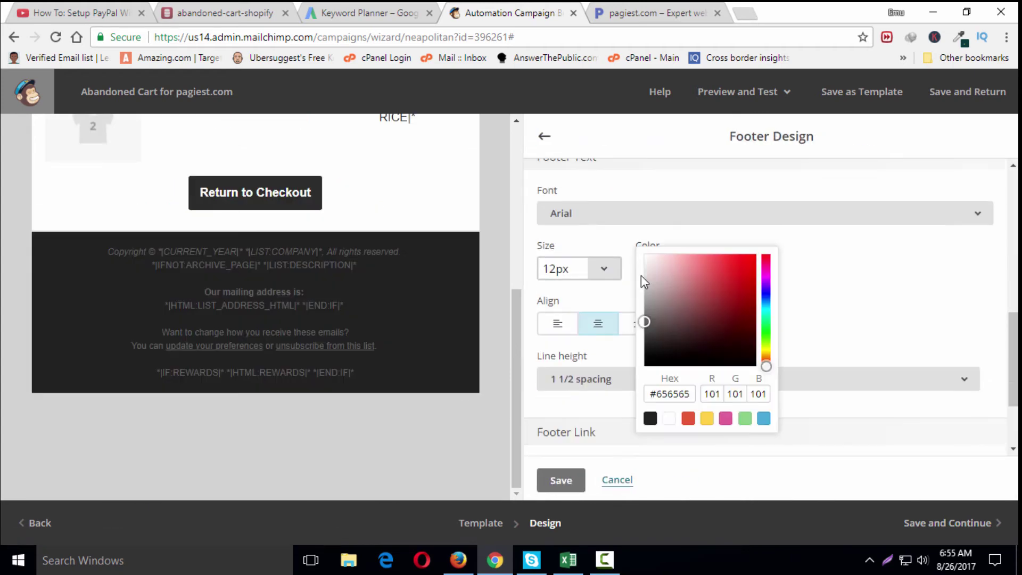
{"action": "left_click", "coordinate": [640, 276]}
{"action": "left_click", "coordinate": [711, 426]}
{"action": "scroll", "coordinate": [712, 426], "scroll_direction": "down", "scroll_amount": 2}
{"action": "left_click", "coordinate": [548, 386]}
{"action": "left_click_drag", "start_coordinate": [586, 223], "coordinate": [525, 157]}
{"action": "left_click", "coordinate": [559, 480]}
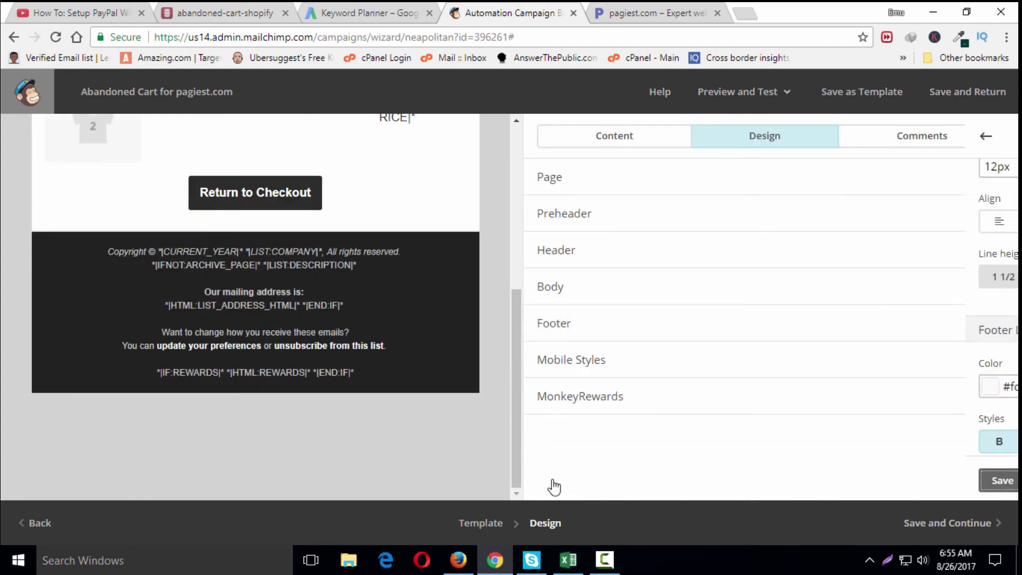
{"action": "scroll", "coordinate": [494, 354], "scroll_direction": "up", "scroll_amount": 5}
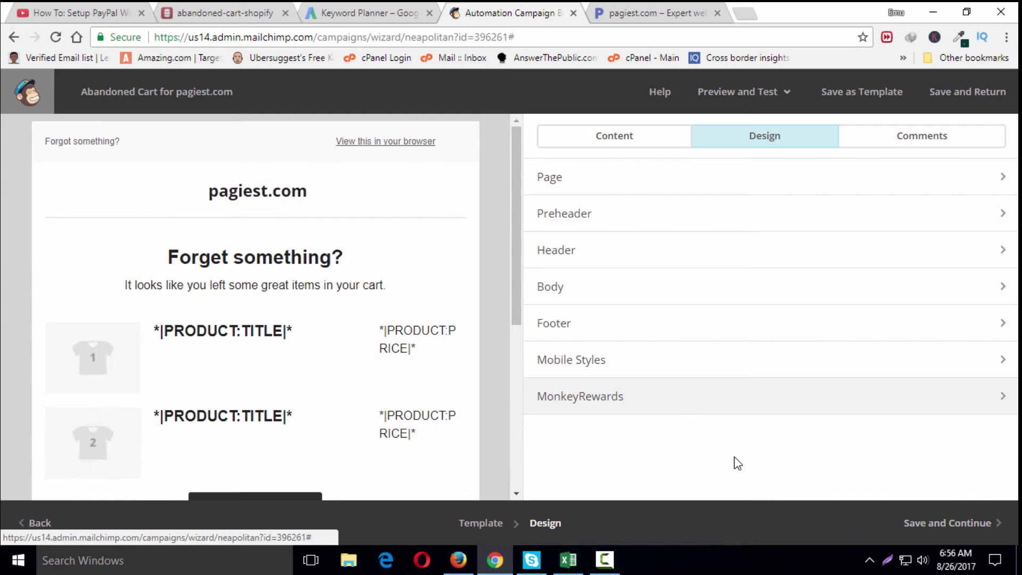
Save the email design and review the automation overview showing every step complete
{"action": "left_click", "coordinate": [946, 532]}
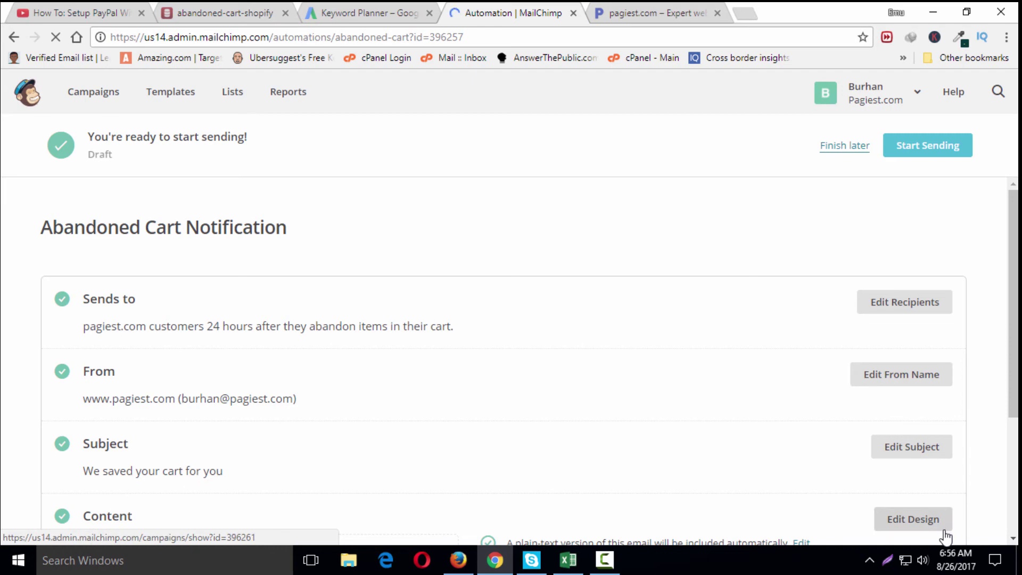
{"action": "scroll", "coordinate": [792, 389], "scroll_direction": "down", "scroll_amount": 1}
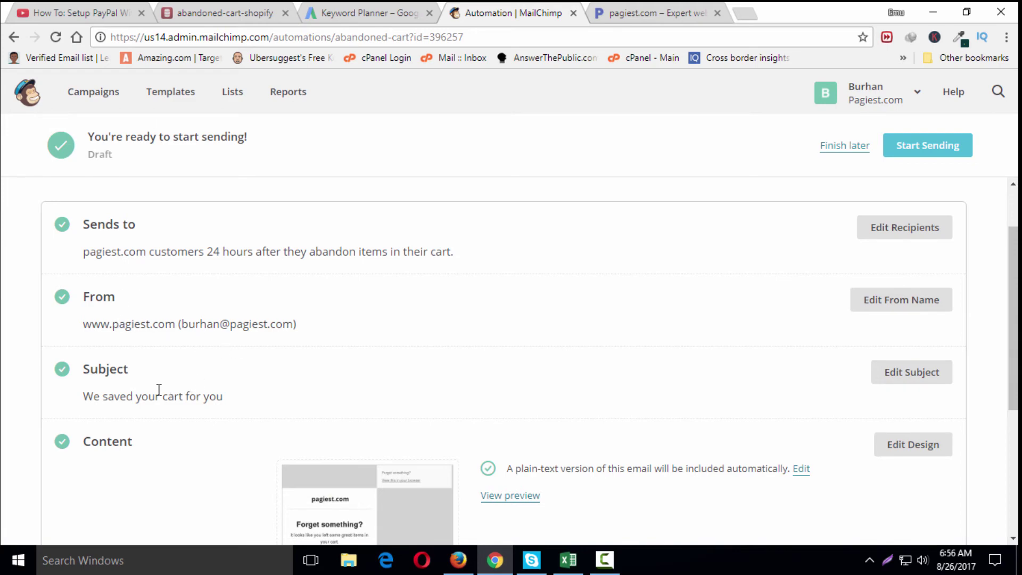
{"action": "scroll", "coordinate": [319, 367], "scroll_direction": "down", "scroll_amount": 3}
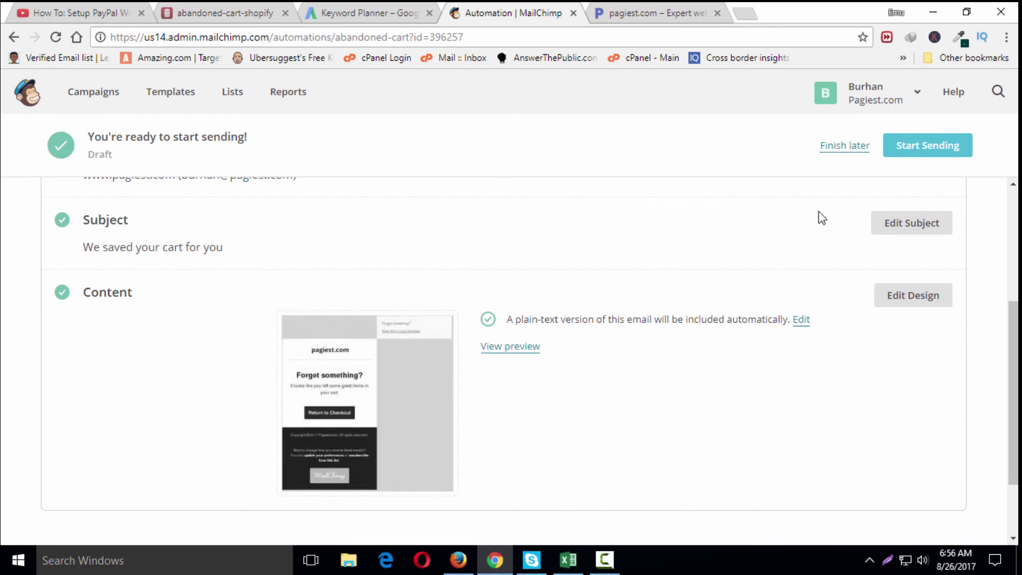
Start sending the abandoned-cart automation and confirm it in the dialog
{"action": "left_click", "coordinate": [934, 154]}
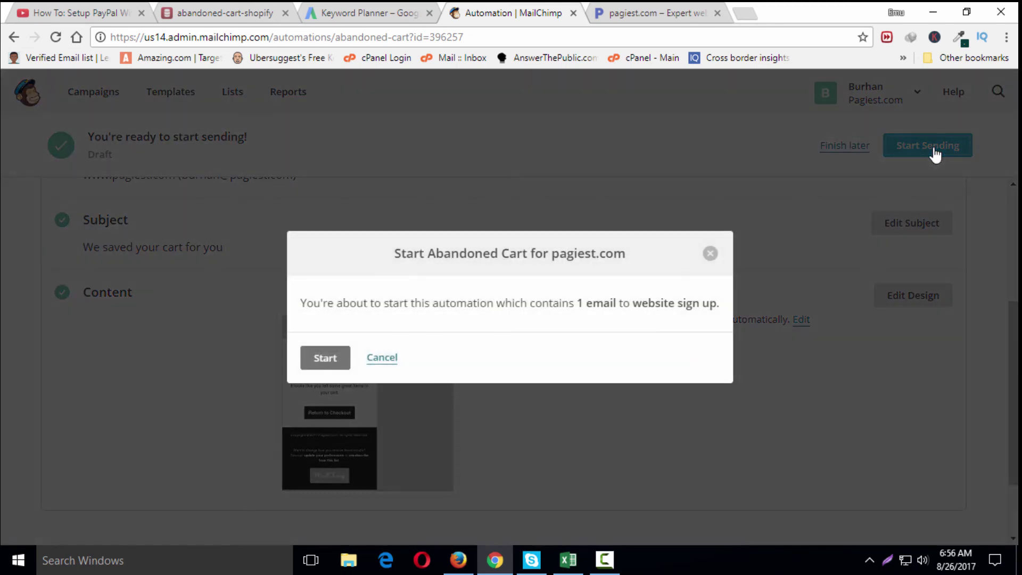
{"action": "left_click", "coordinate": [326, 359]}
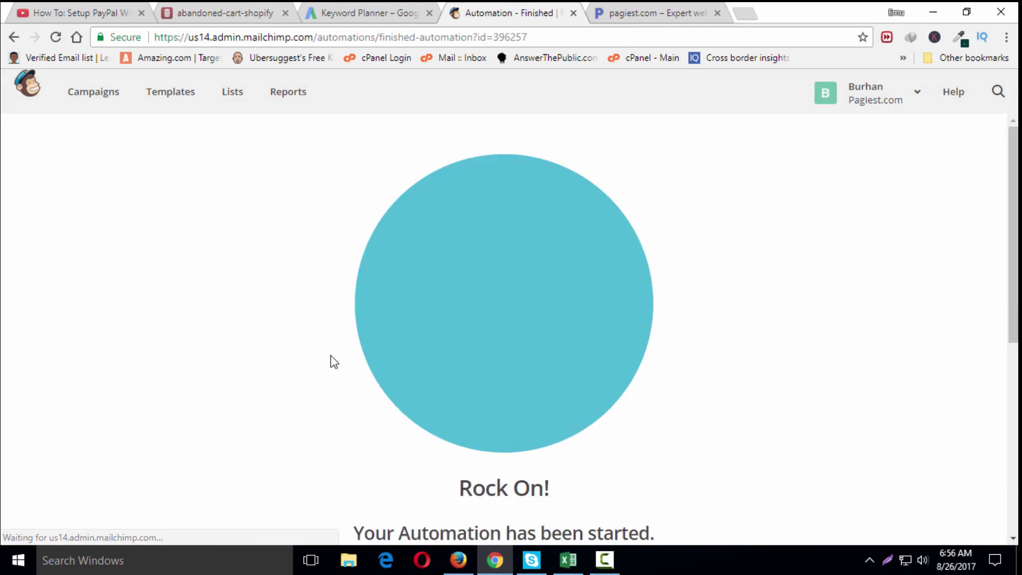